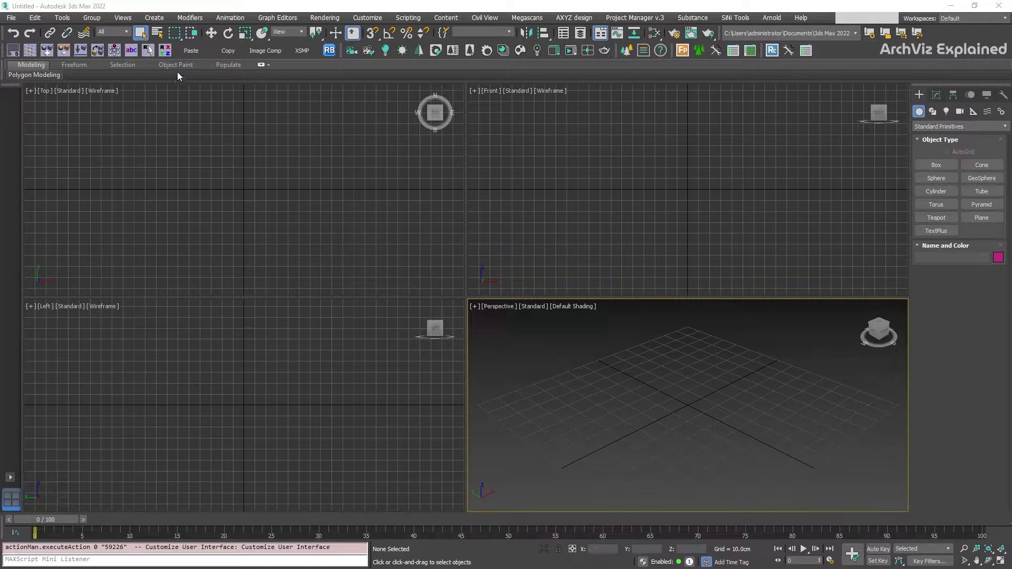
# Step: Browse the creation menu and the shape, light and camera object types, then return to geometry
pyautogui.click(155, 19)
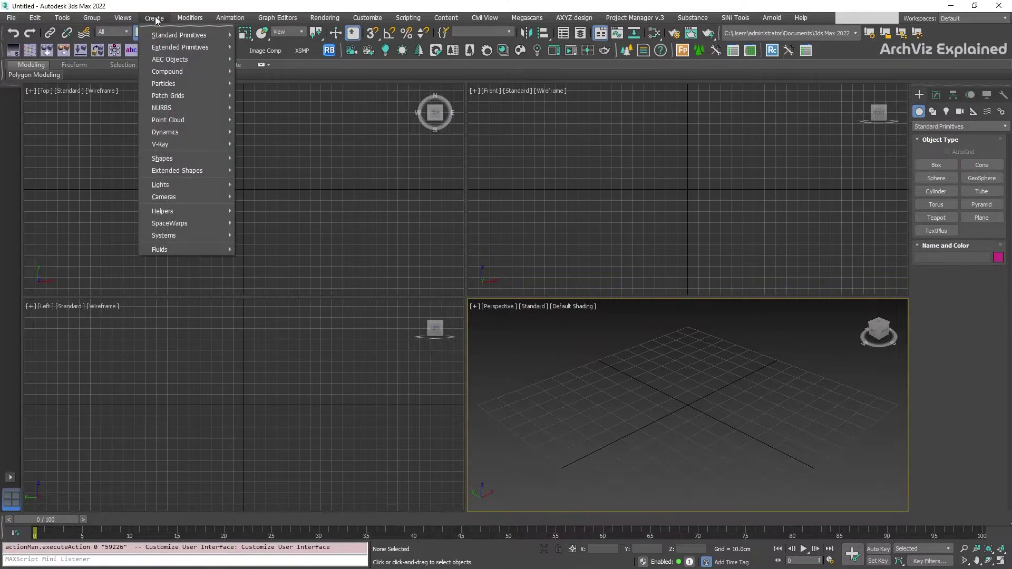
pyautogui.moveTo(168, 36)
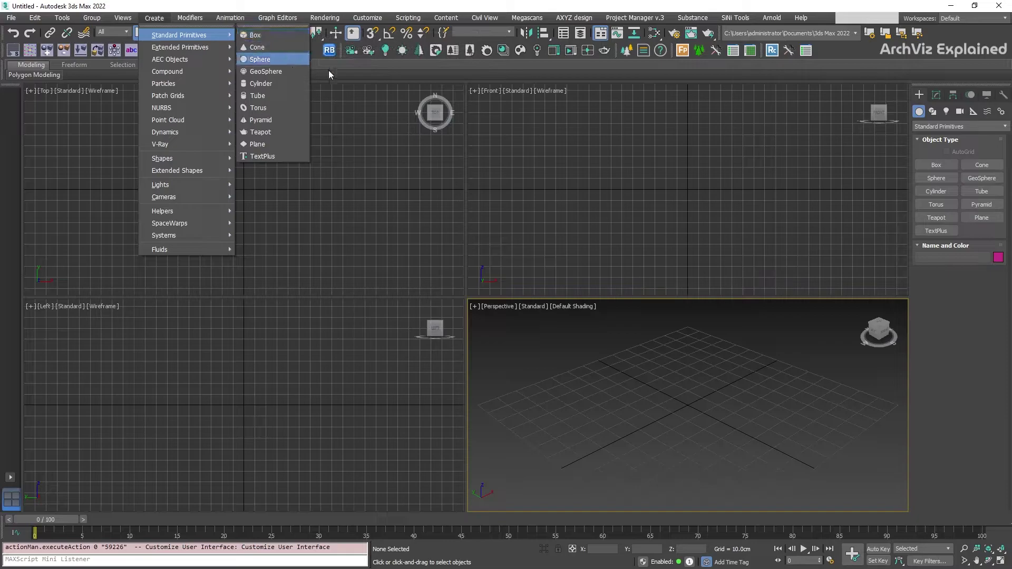
pyautogui.click(915, 97)
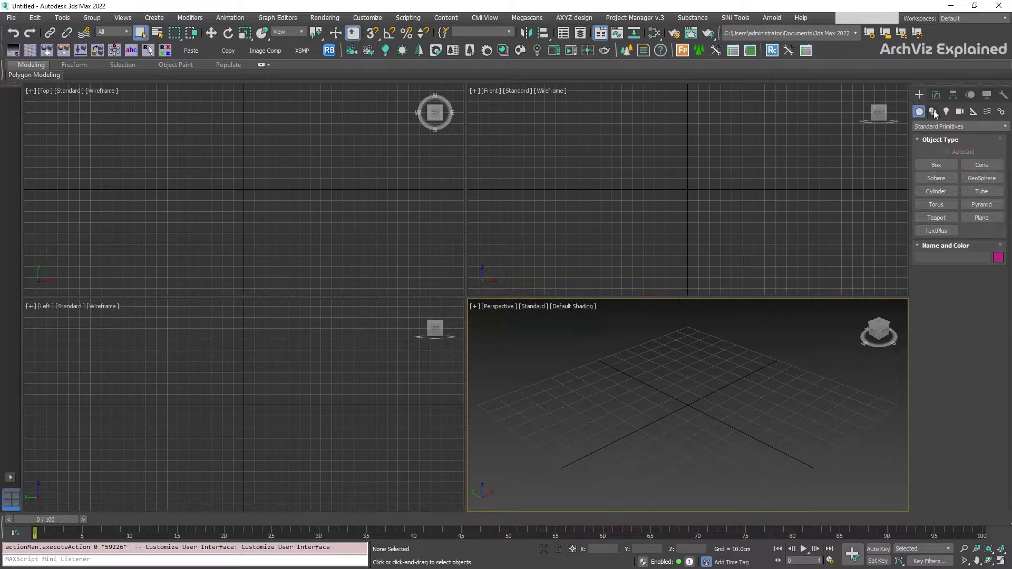
pyautogui.click(933, 111)
pyautogui.click(949, 112)
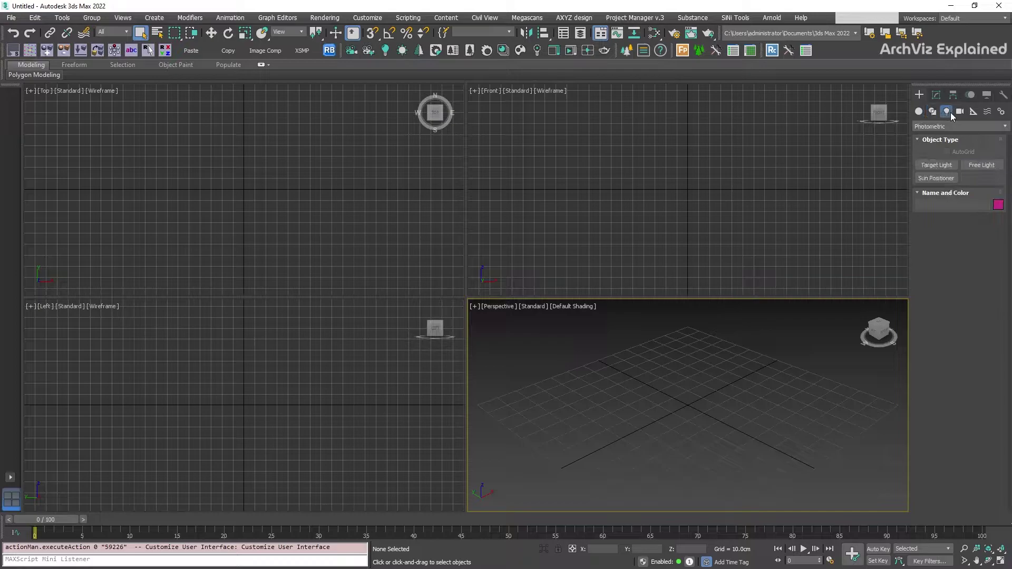
pyautogui.click(957, 112)
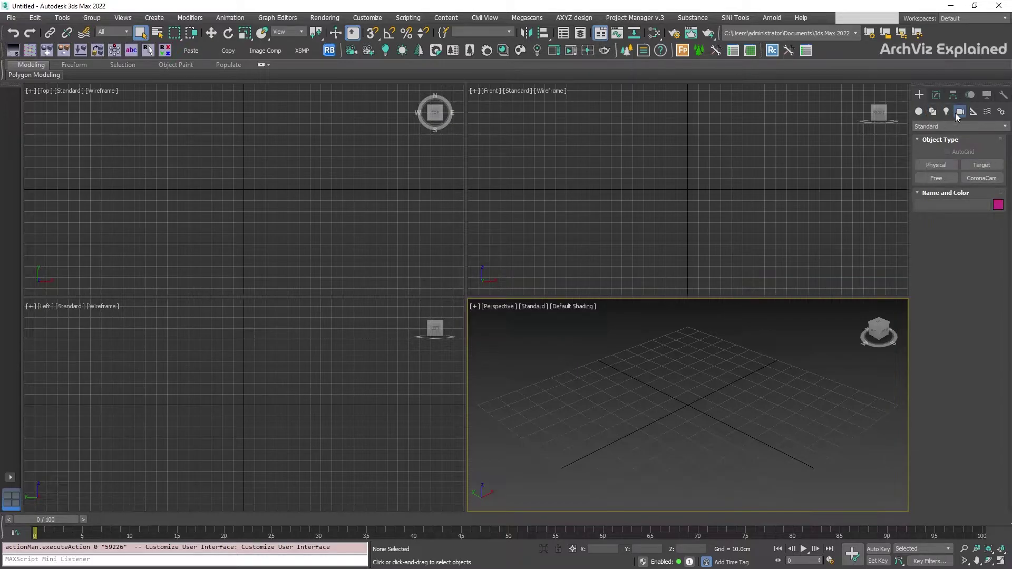
pyautogui.click(915, 115)
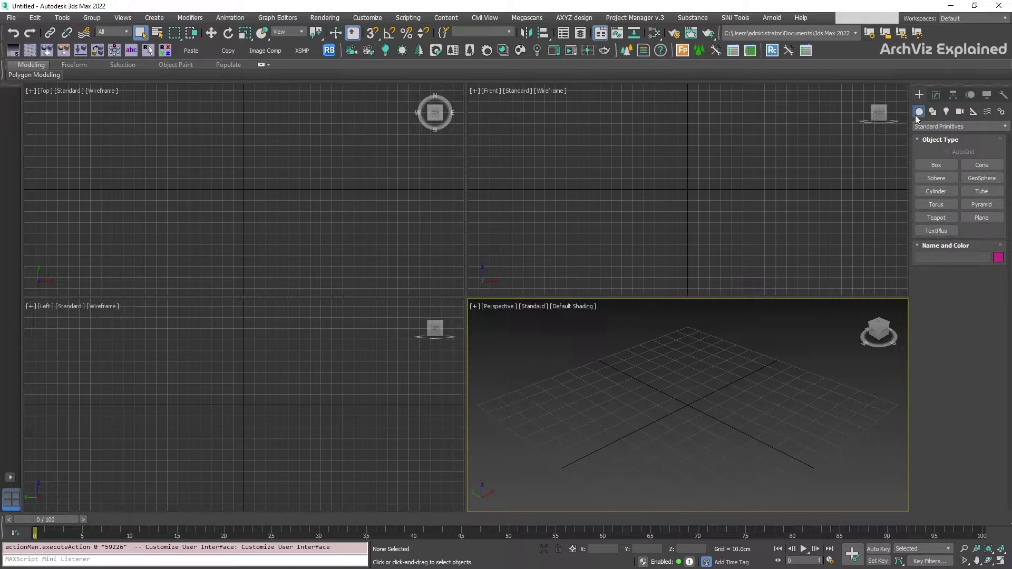
# Step: Keep Standard Primitives, activate the Box tool and expand its Keyboard Entry rollout
pyautogui.click(925, 126)
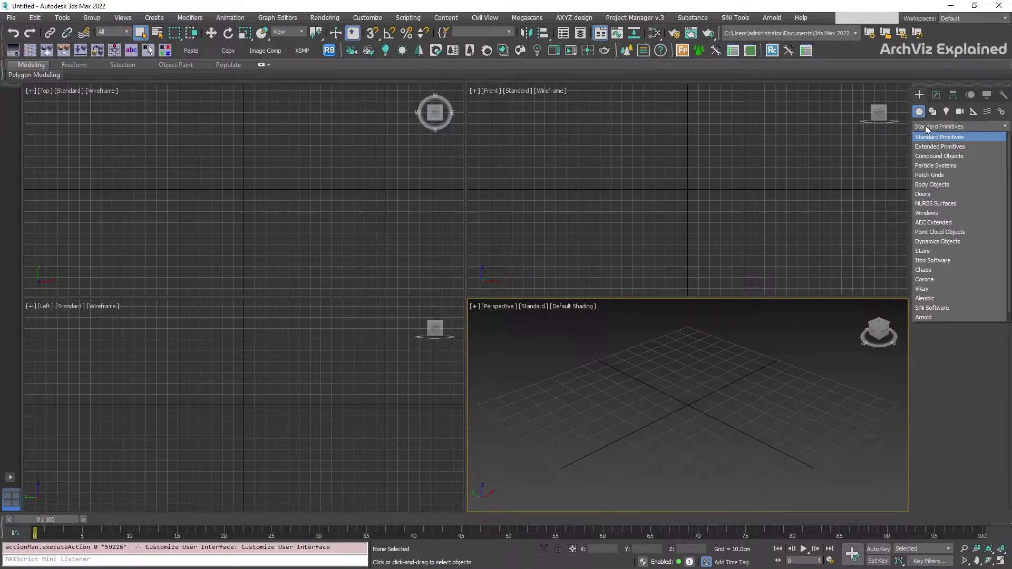
pyautogui.click(925, 126)
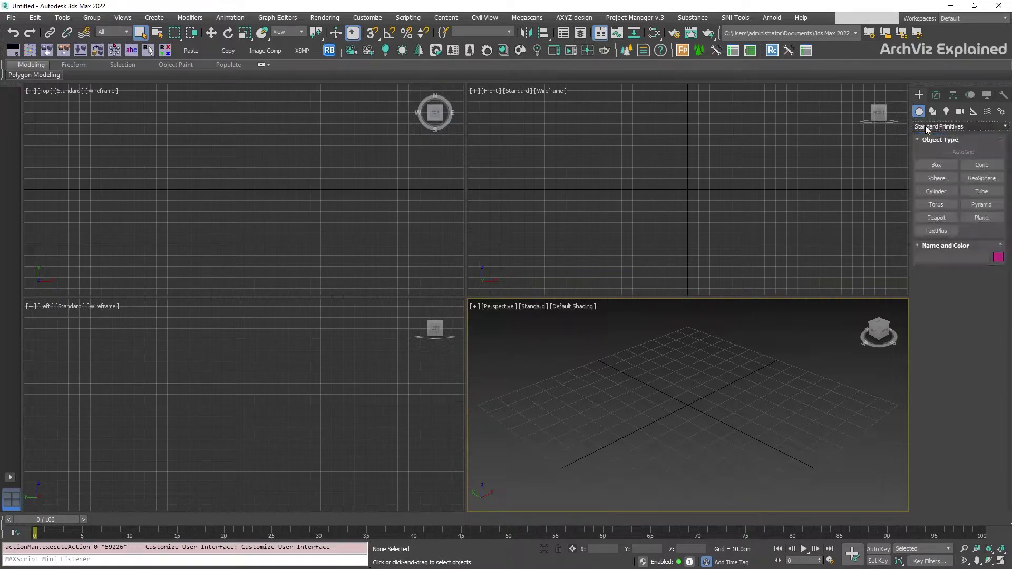
pyautogui.click(926, 162)
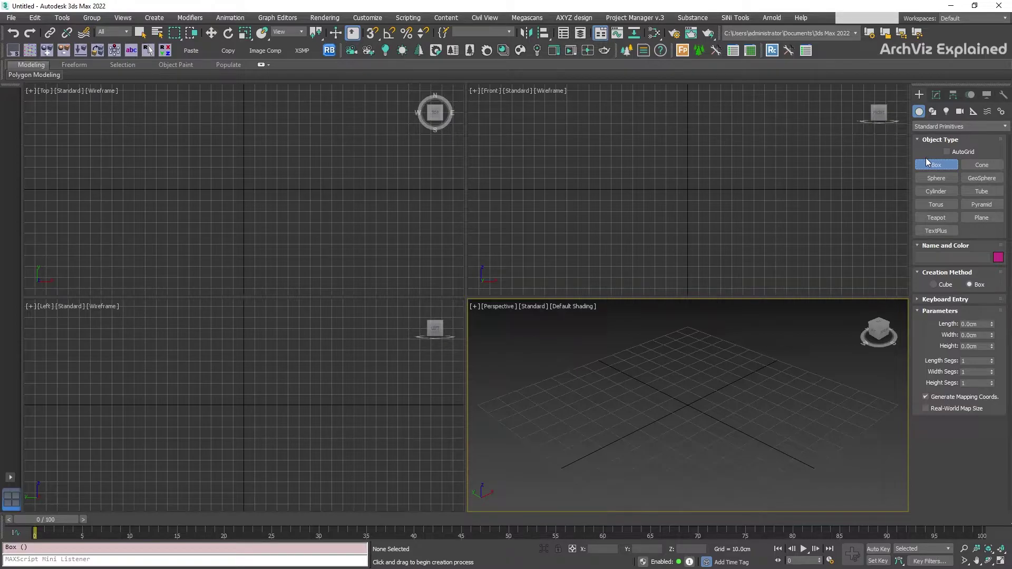
pyautogui.click(943, 299)
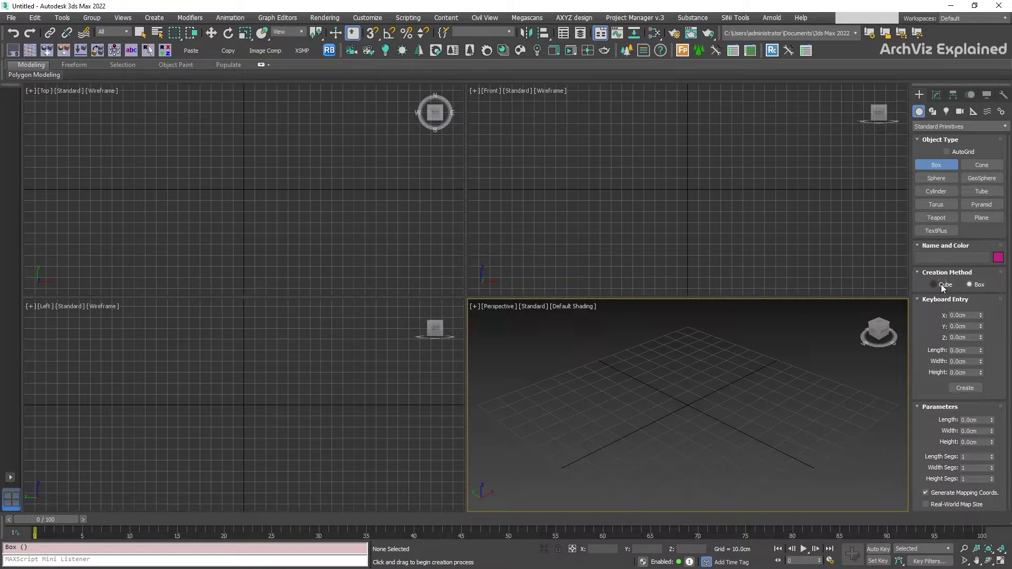
# Step: Switch the box to the Cube creation method with a 500 cm keyboard-entry length
pyautogui.click(944, 286)
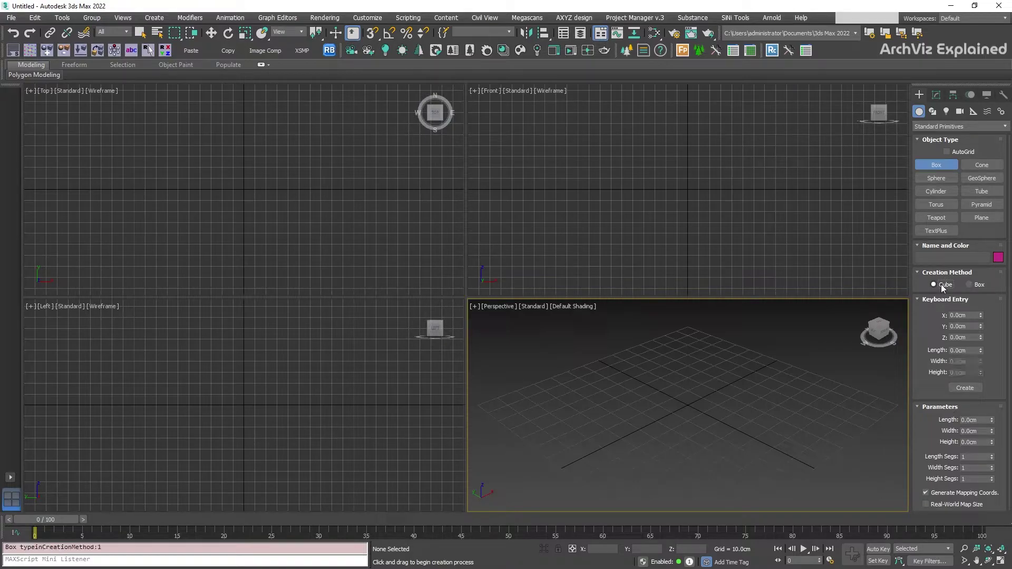
pyautogui.click(944, 352)
pyautogui.write('500')
pyautogui.press('Return')
pyautogui.click(924, 366)
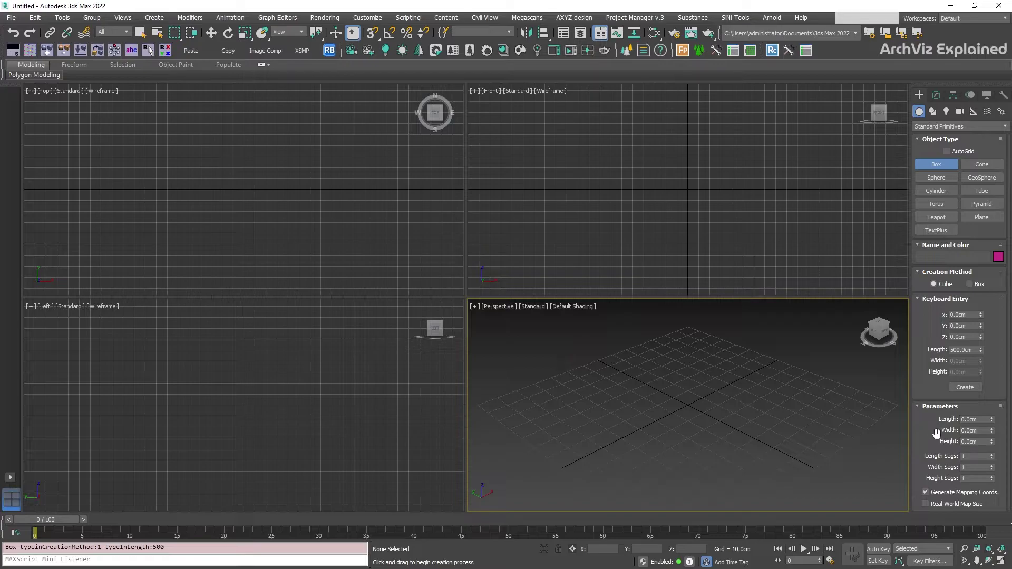
# Step: Set Length, Width and Height Segs to 10 each
pyautogui.click(965, 457)
pyautogui.write('10')
pyautogui.press('Tab')
pyautogui.write('10')
pyautogui.press('Tab')
pyautogui.write('10')
pyautogui.press('Return')
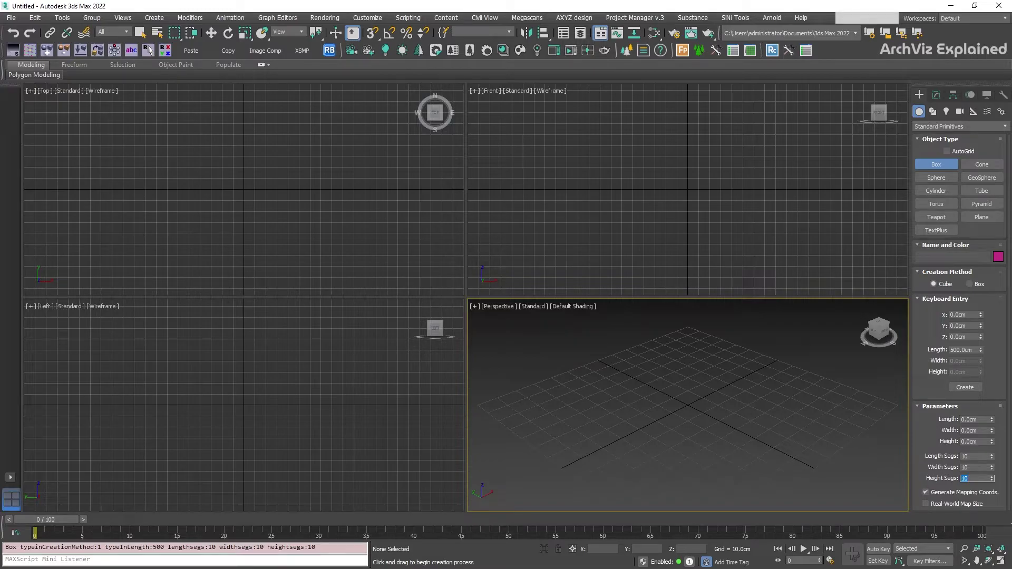
# Step: Create the 500 cm, 10-segment cube at the origin from Keyboard Entry
pyautogui.click(813, 428)
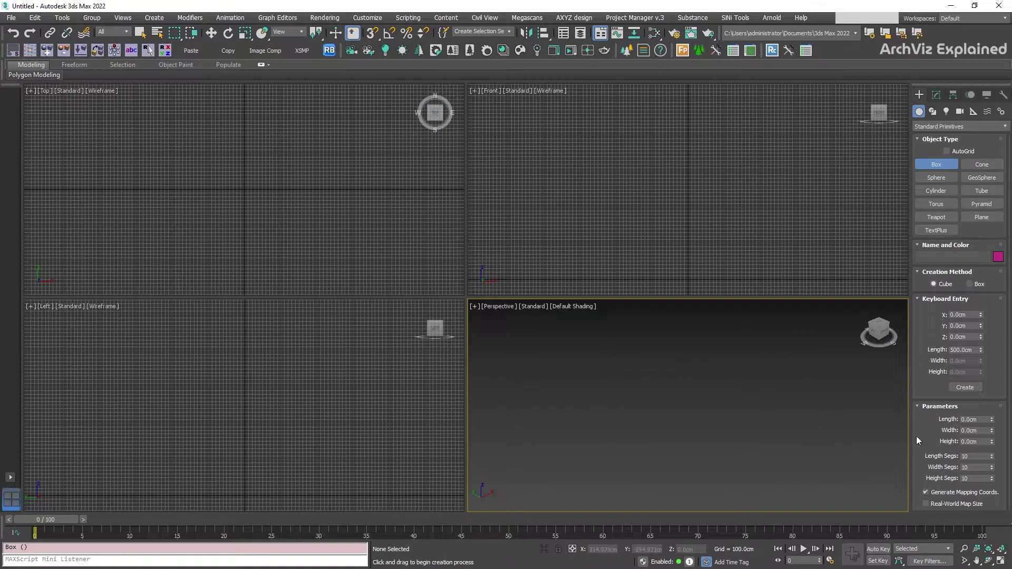
pyautogui.click(973, 391)
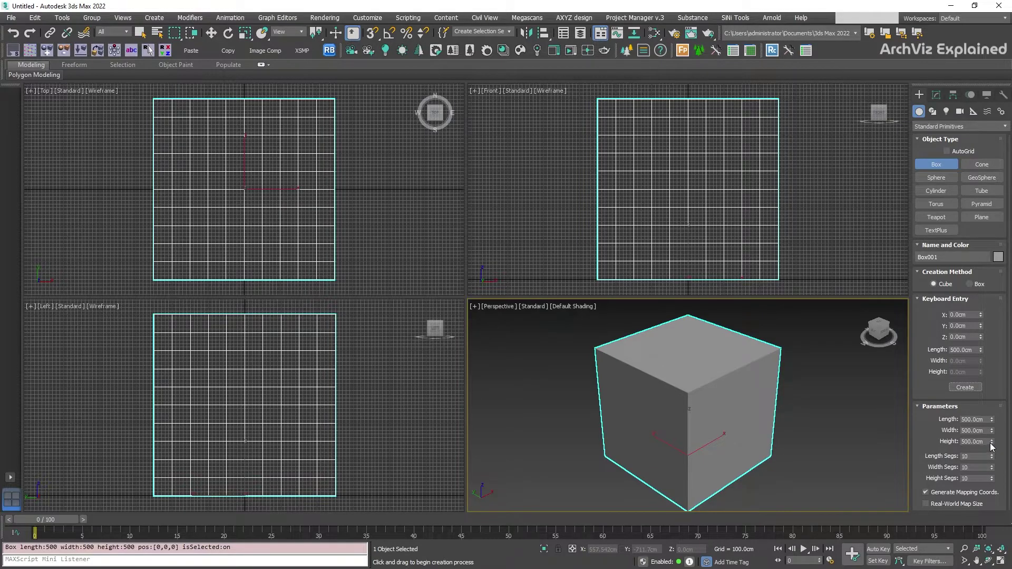
# Step: Drag the box taller, undo it, then enter a 1000 cm height
pyautogui.moveTo(992, 446); pyautogui.dragTo(992, 434)
pyautogui.hotkey('ctrl', 'z')
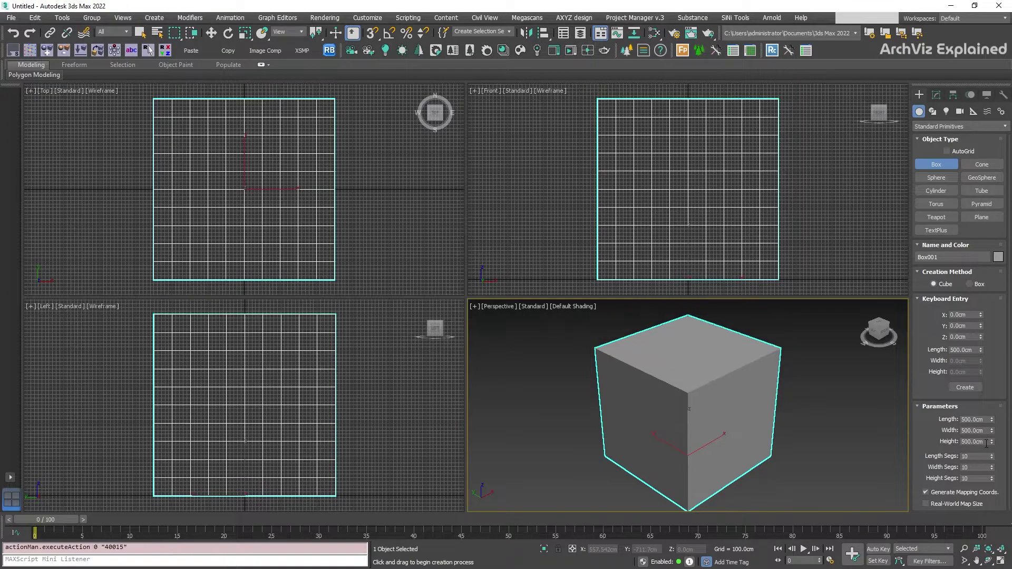
pyautogui.doubleClick(985, 439)
pyautogui.write('10')
pyautogui.press('Return')
# Step: Set the box's Length, Width and Height Segs to 5 each
pyautogui.press('Tab')
pyautogui.press('Tab')
pyautogui.press('Tab')
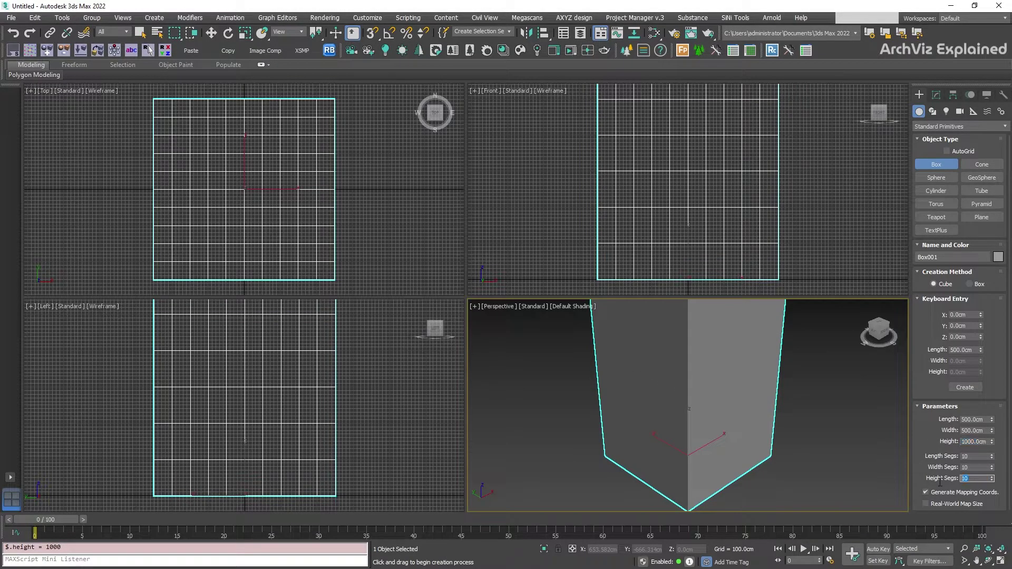
pyautogui.write('5')
pyautogui.press('Return')
pyautogui.hotkey('shift', 'Tab')
pyautogui.hotkey('shift', 'Tab')
pyautogui.write('5')
pyautogui.press('Tab')
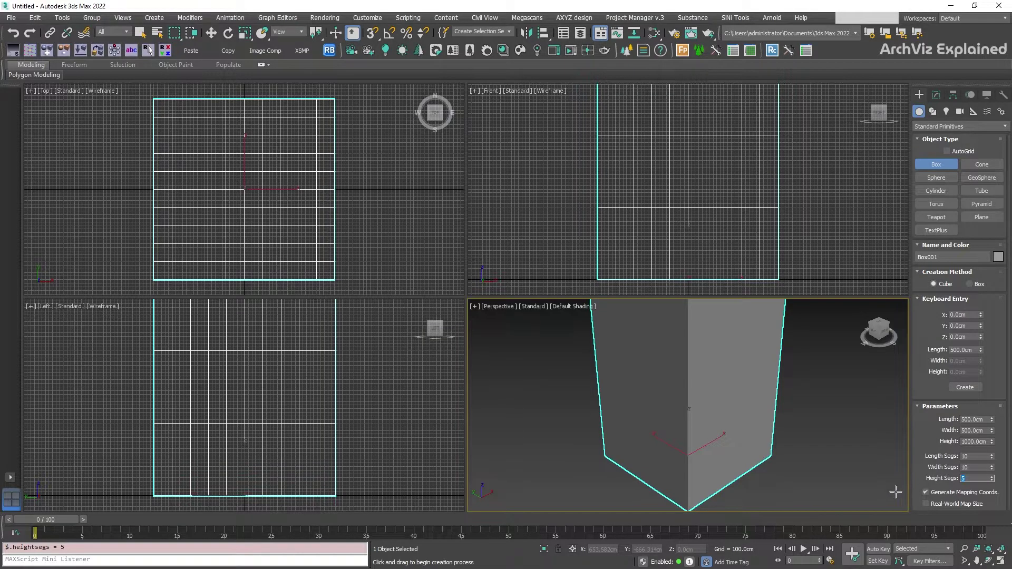
pyautogui.write('5')
pyautogui.press('Return')
# Step: Drag the Height spinner to try other heights, then reset height to 0 cm
pyautogui.moveTo(991, 445); pyautogui.dragTo(994, 444)
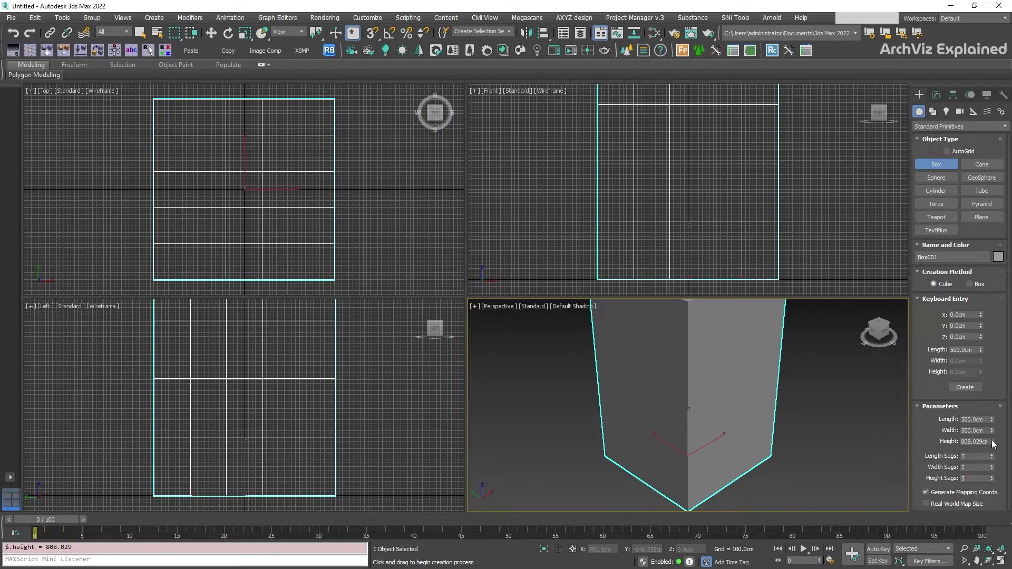
pyautogui.moveTo(993, 444); pyautogui.dragTo(997, 463)
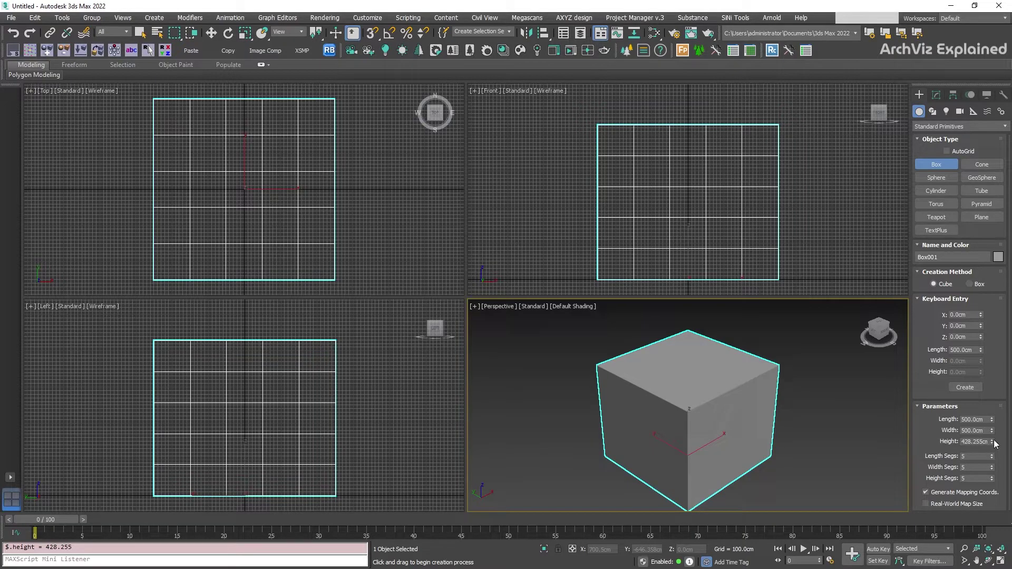
pyautogui.rightClick(992, 441)
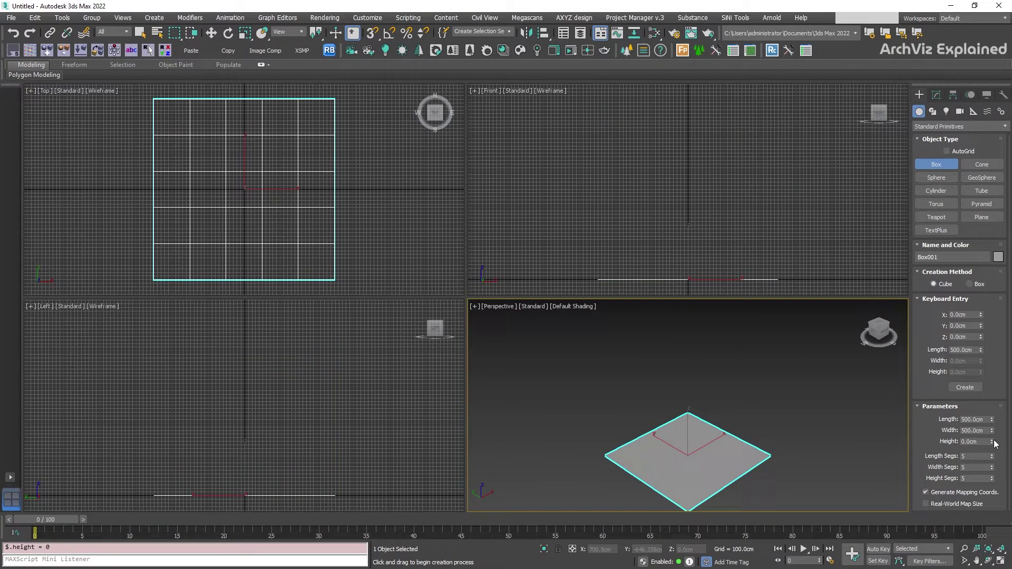
# Step: Exit box creation and set Box001's height back to 500 cm in the Modify panel
pyautogui.click(786, 395)
pyautogui.rightClick(786, 398)
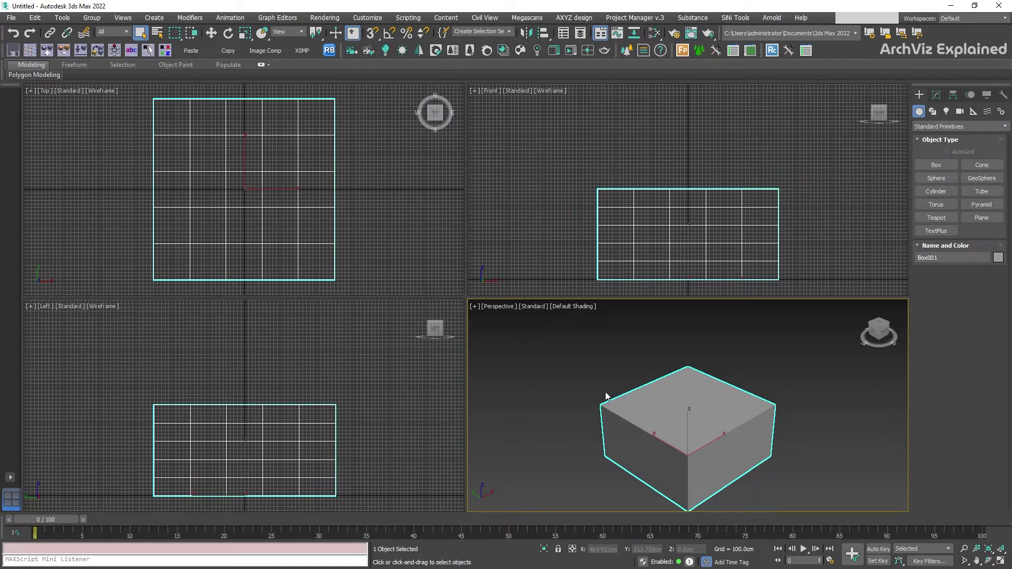
pyautogui.click(937, 96)
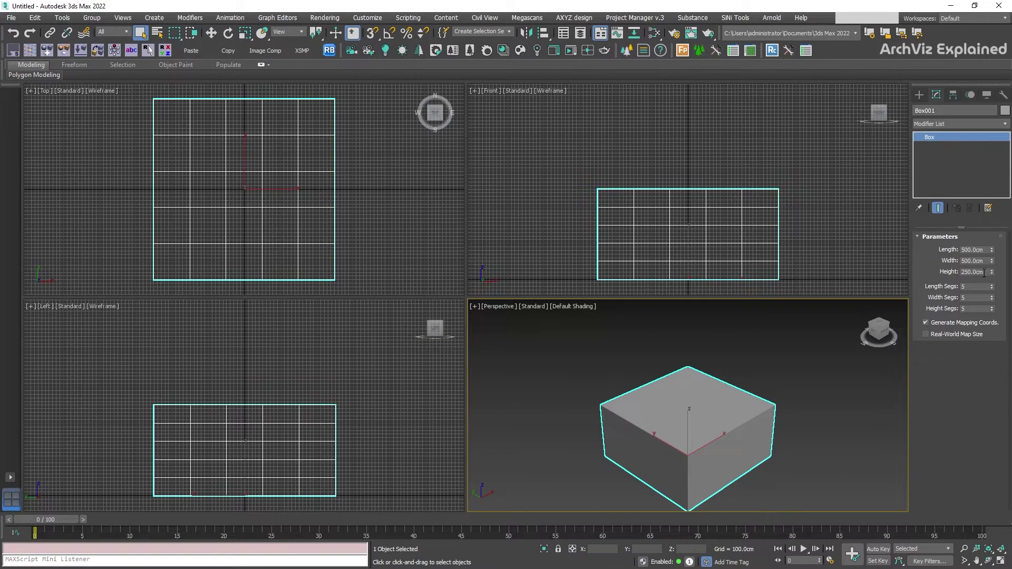
pyautogui.doubleClick(974, 271)
pyautogui.write('500')
pyautogui.press('Return')
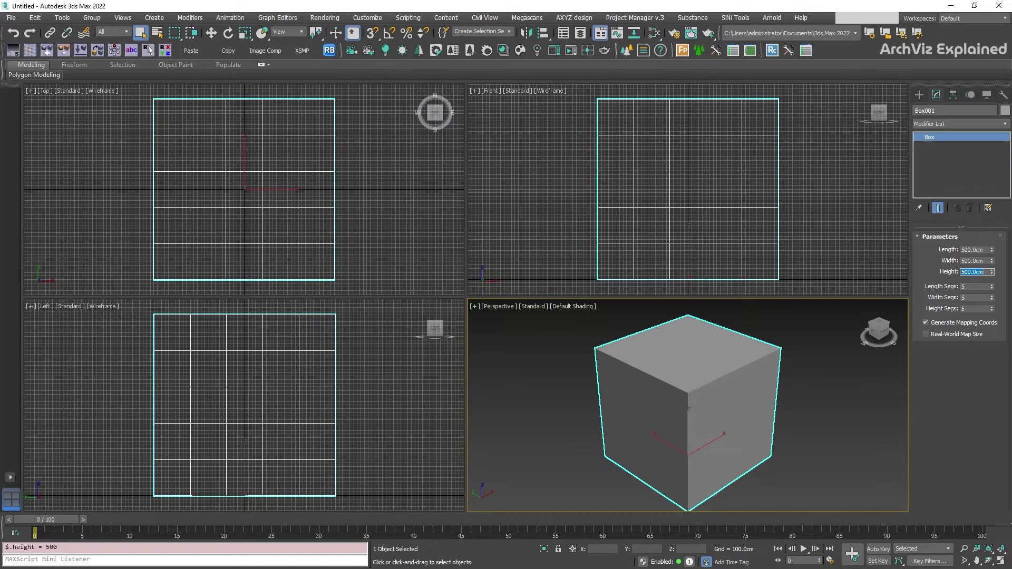
pyautogui.click(812, 355)
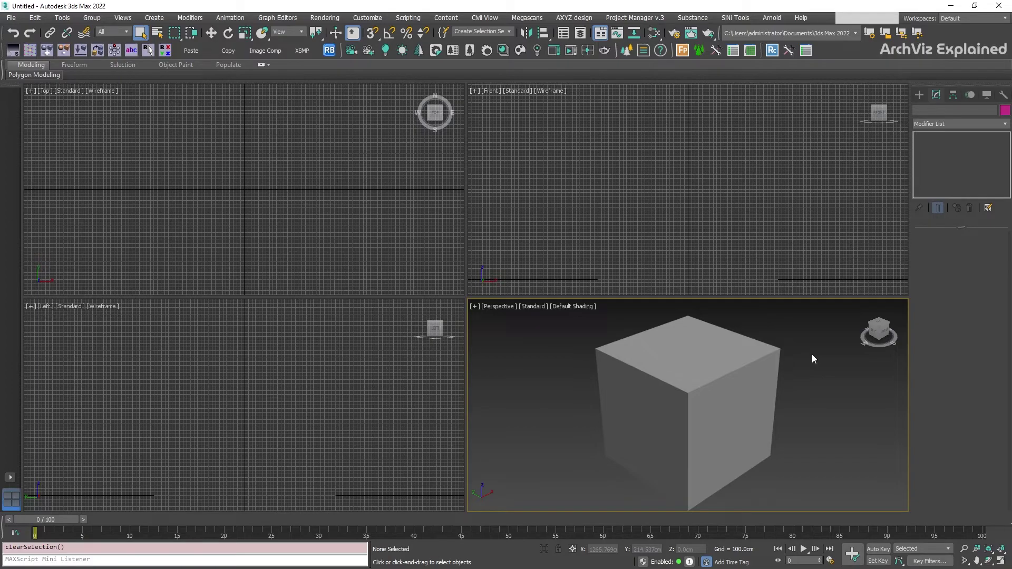
pyautogui.click(747, 385)
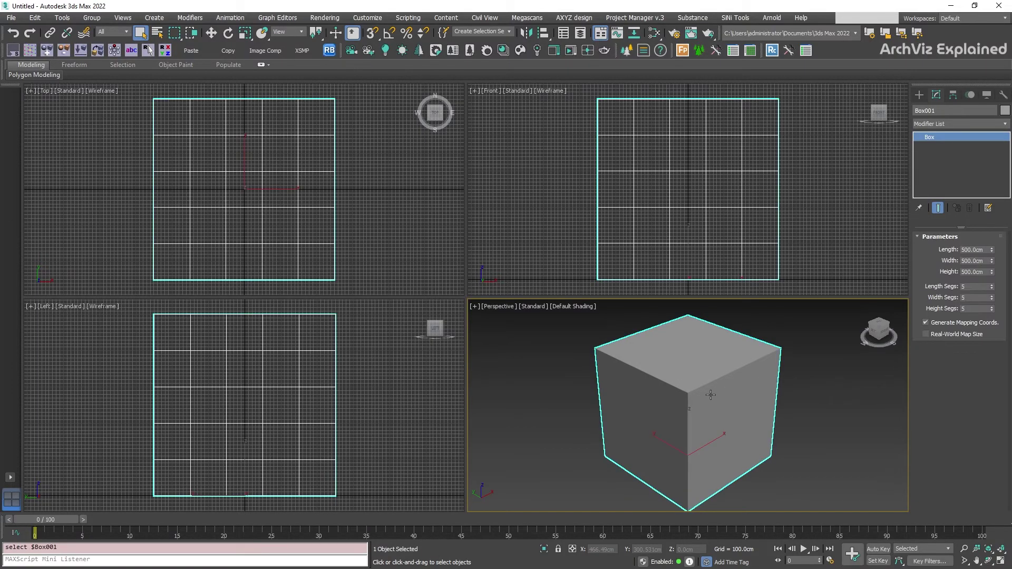